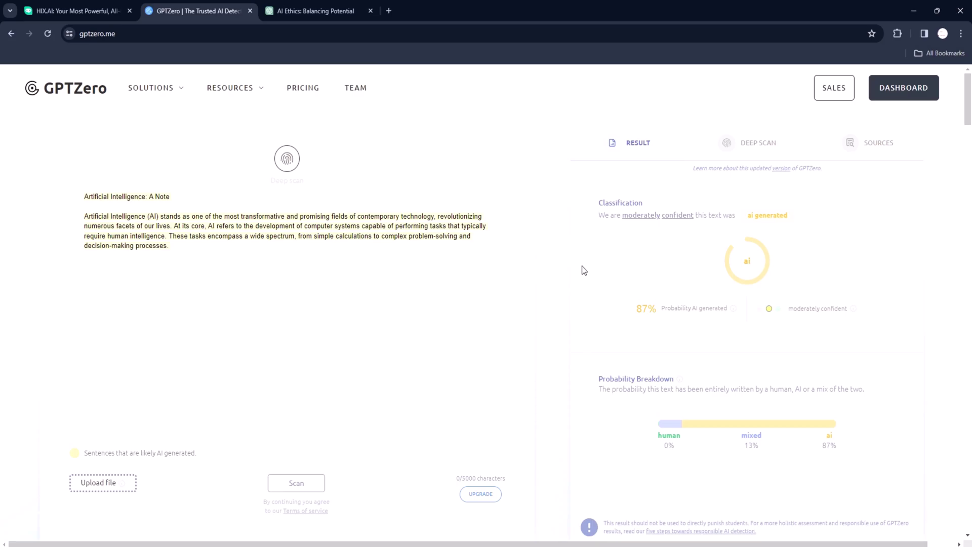
- Scroll the GPTZero results, highlighting the human, mixed and AI breakdown and the scanned note
scroll(582, 266, down, 4)
scroll(581, 277, down, 4)
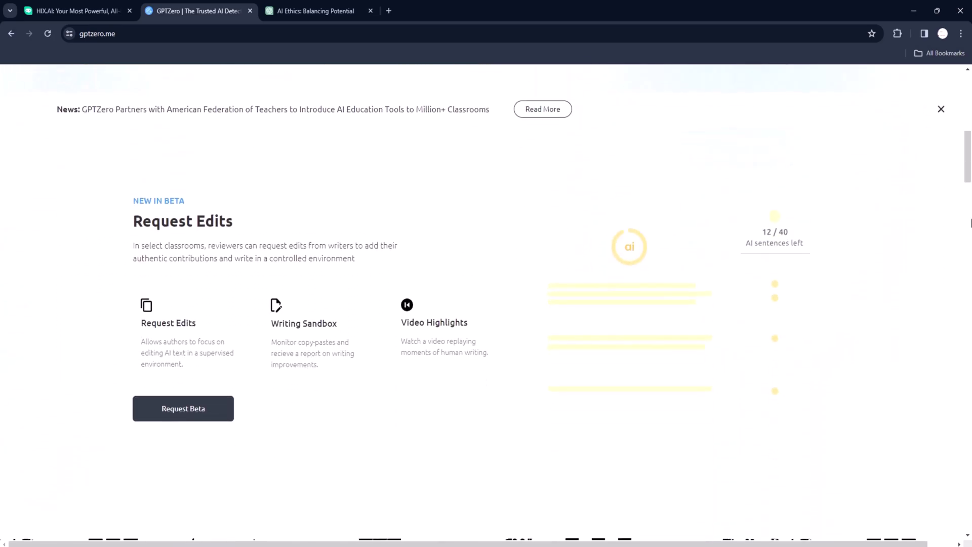
drag(968, 152, 968, 93)
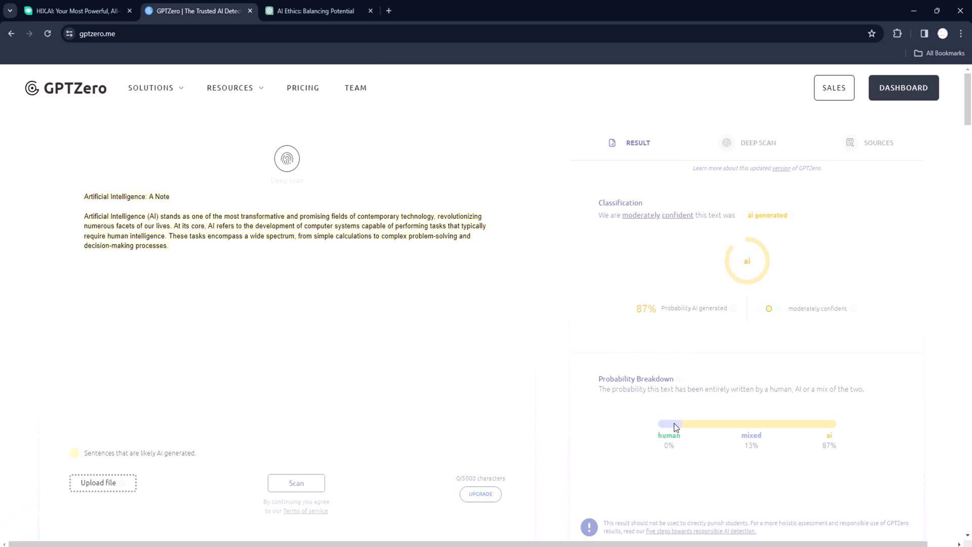
drag(651, 424, 843, 434)
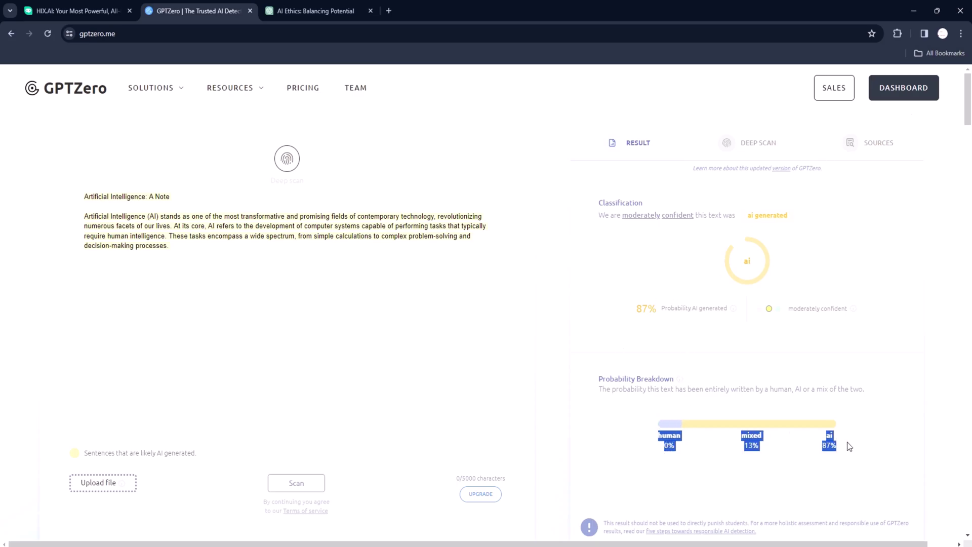
click(375, 248)
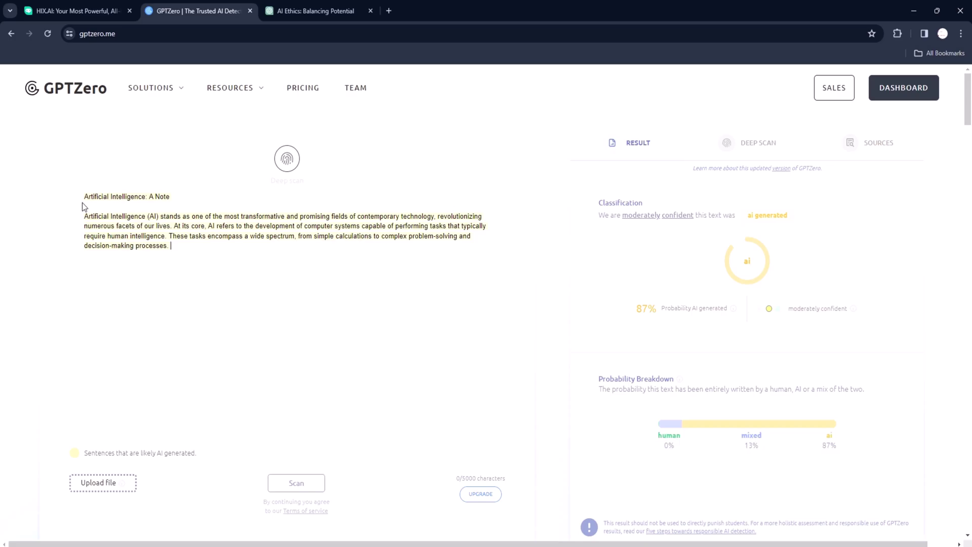
drag(75, 193, 198, 250)
key(ctrl+c)
click(197, 250)
- Highlight the 87% AI and 87% probability AI-generated figures
scroll(596, 388, down, 1)
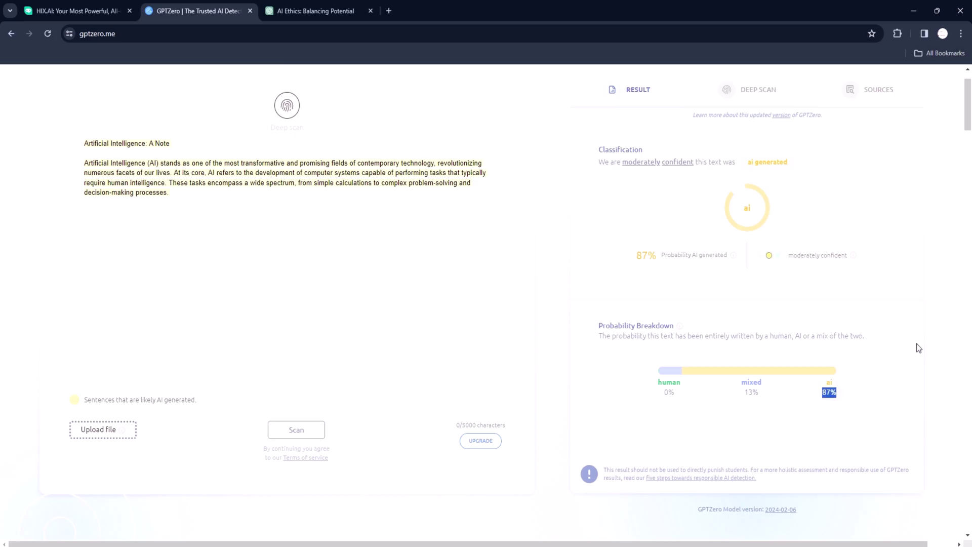
scroll(931, 257, up, 1)
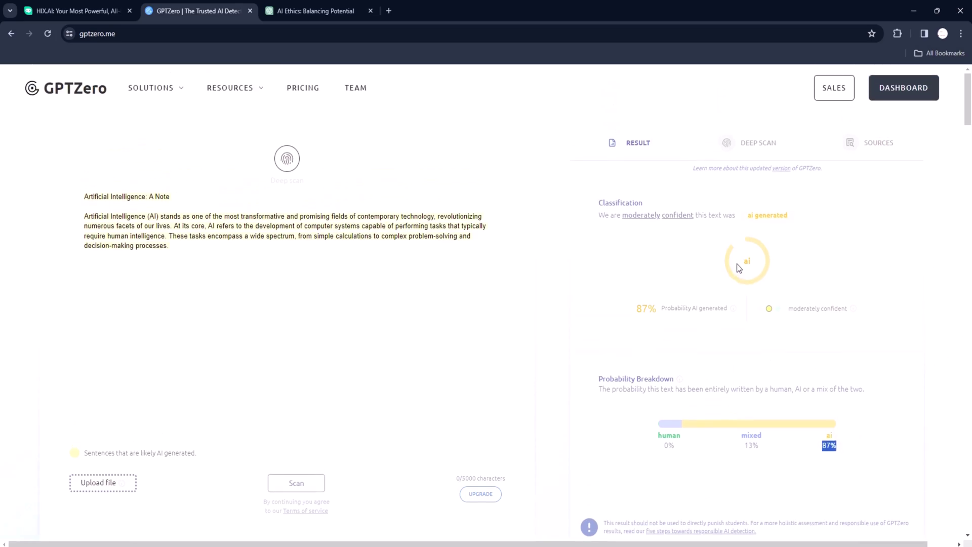
drag(629, 306, 744, 314)
drag(636, 308, 726, 311)
click(723, 322)
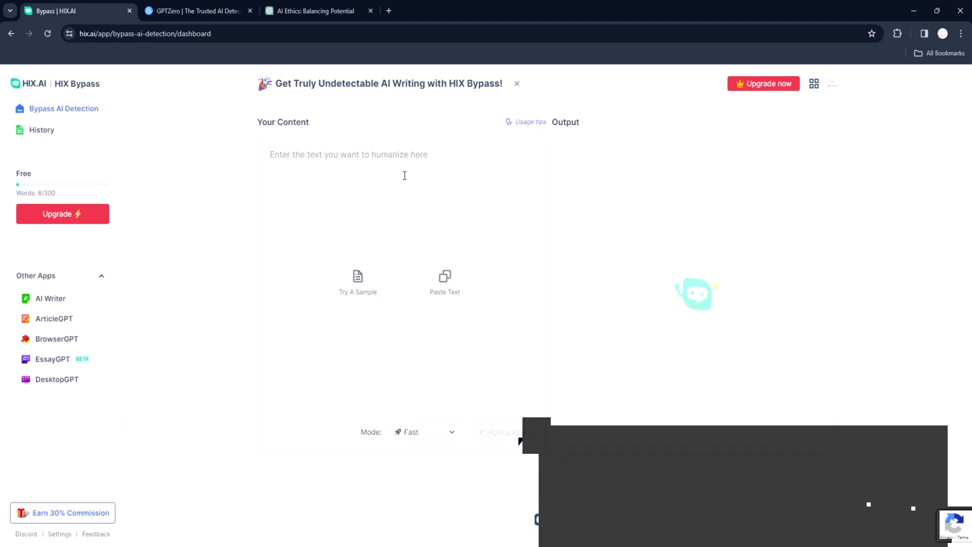
- Paste the AI note into HIX Bypass and humanize it in Fast mode
right_click(403, 174)
click(436, 280)
click(441, 432)
click(413, 451)
click(501, 432)
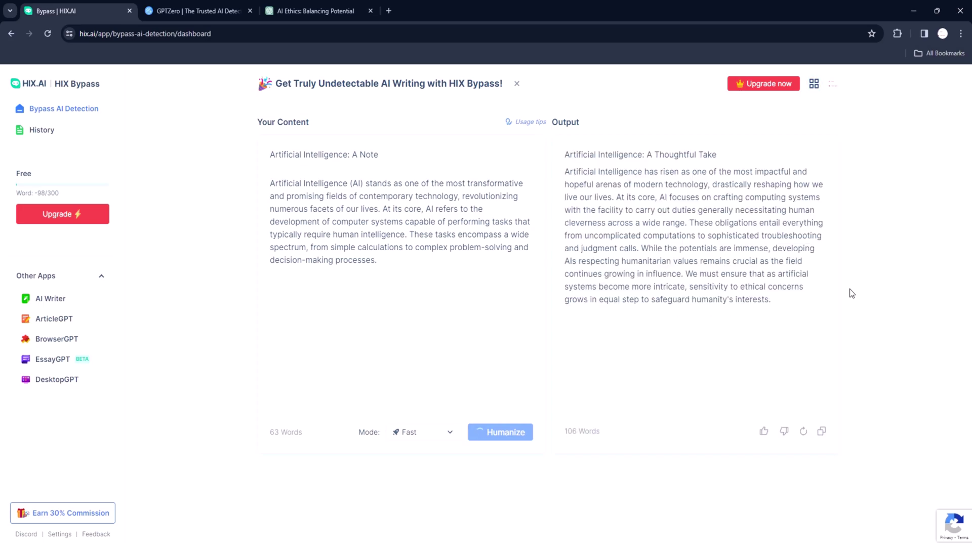
- Copy the note's heading and first paragraph from the ChatGPT conversation
click(315, 5)
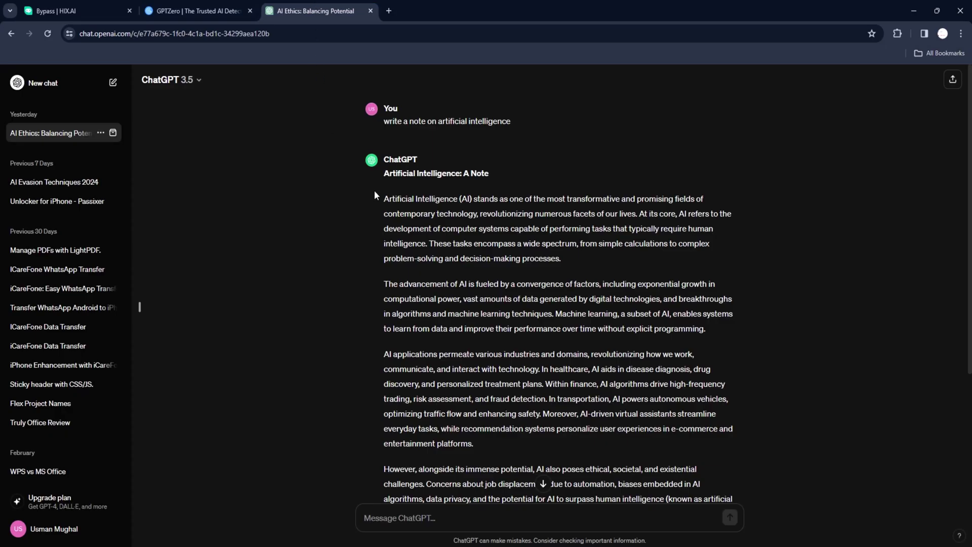
drag(374, 190, 570, 260)
right_click(533, 224)
click(550, 234)
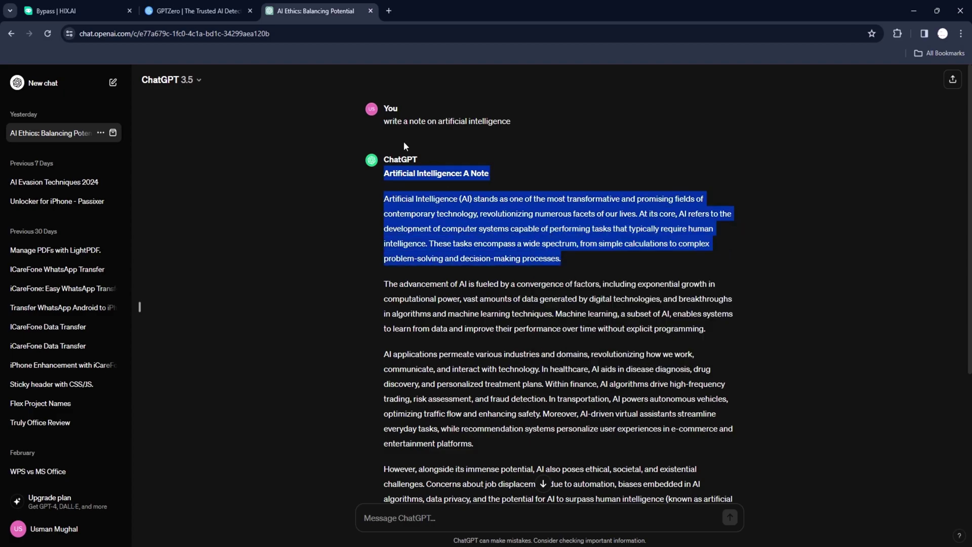
- Select all the existing text in GPTZero's input box
click(198, 10)
click(296, 256)
drag(296, 256, 49, 173)
key(ctrl+c)
- Replace GPTZero's input with the copied heading and paragraph, scan it, and return to HIX Bypass
key(BackSpace)
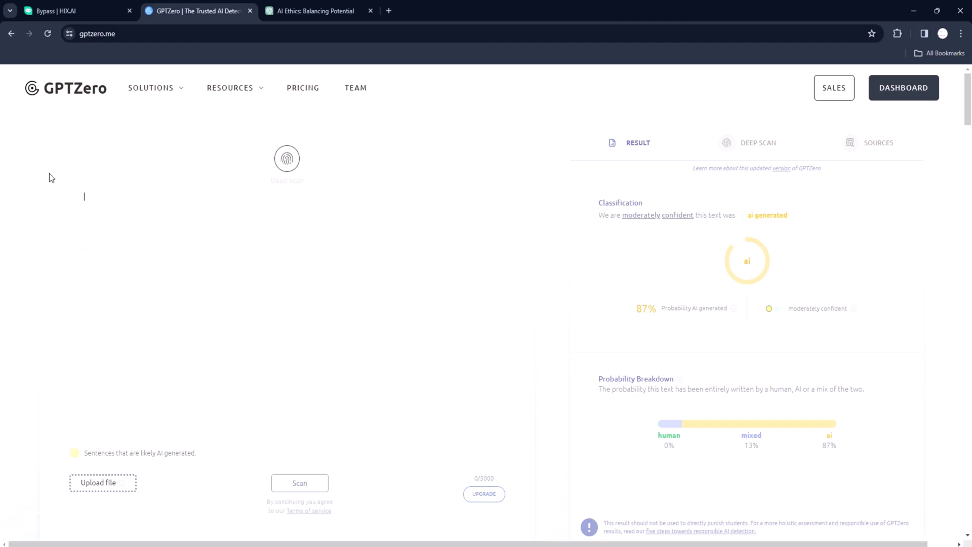
key(ctrl+v)
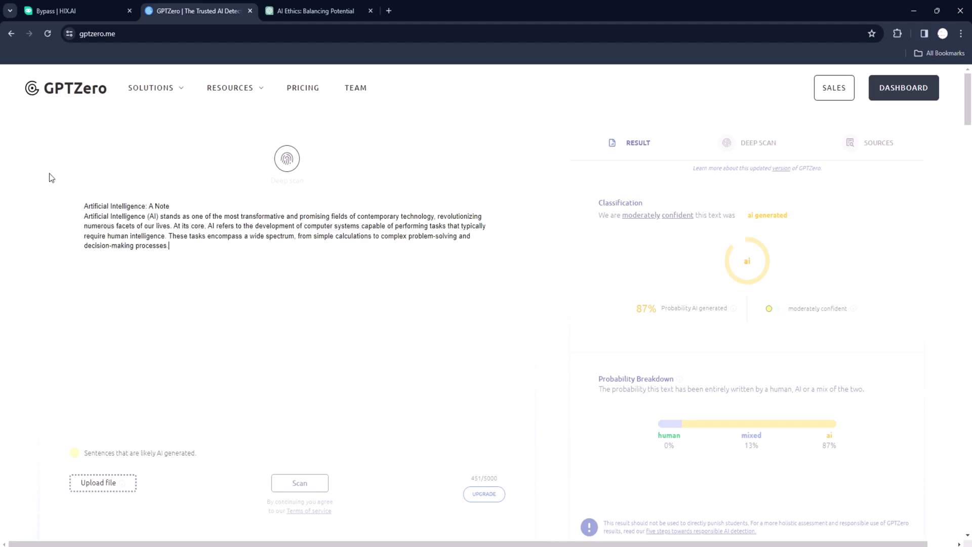
click(309, 485)
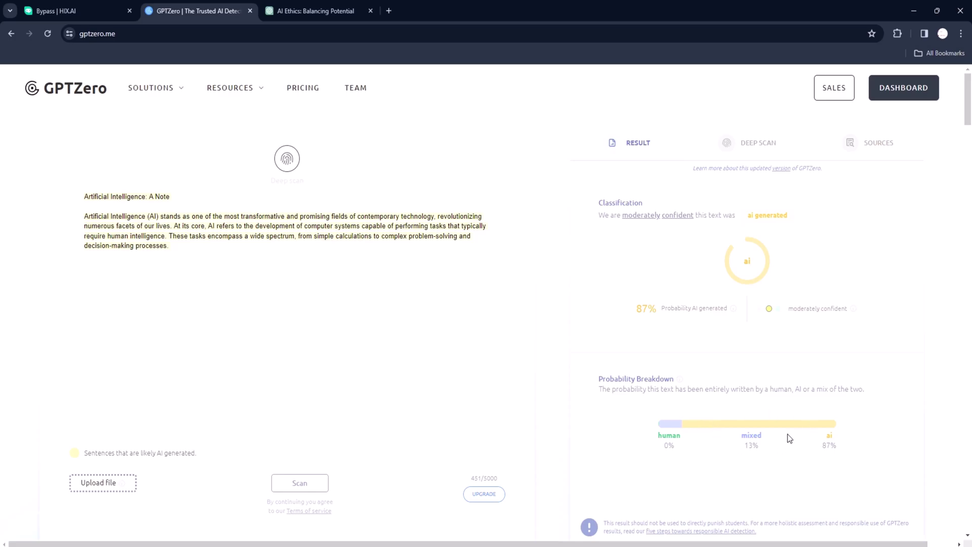
key(ctrl+1)
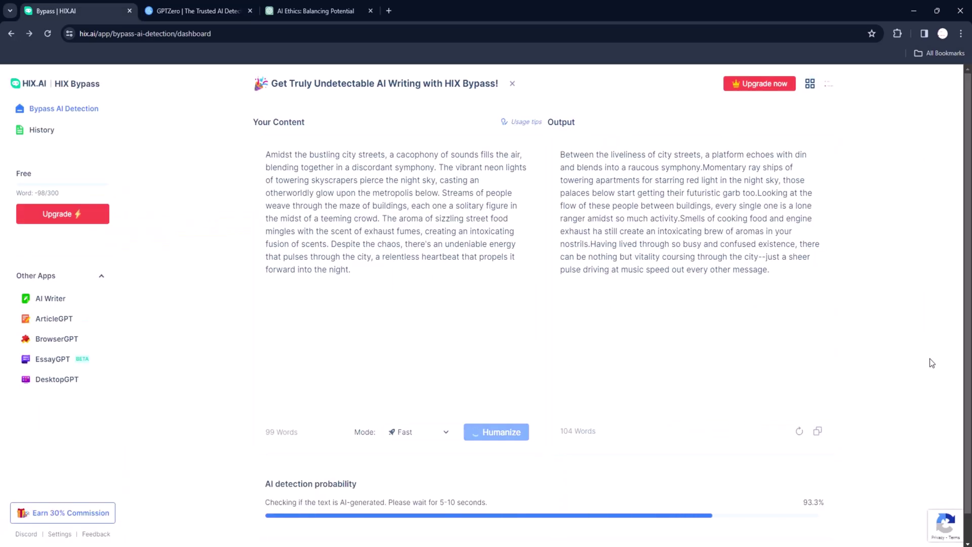
- Scan the humanized city-streets output as plain text in GPTZero, getting 0% AI, 98% human
click(817, 432)
key(ctrl+2)
key(ctrl+a)
right_click(197, 251)
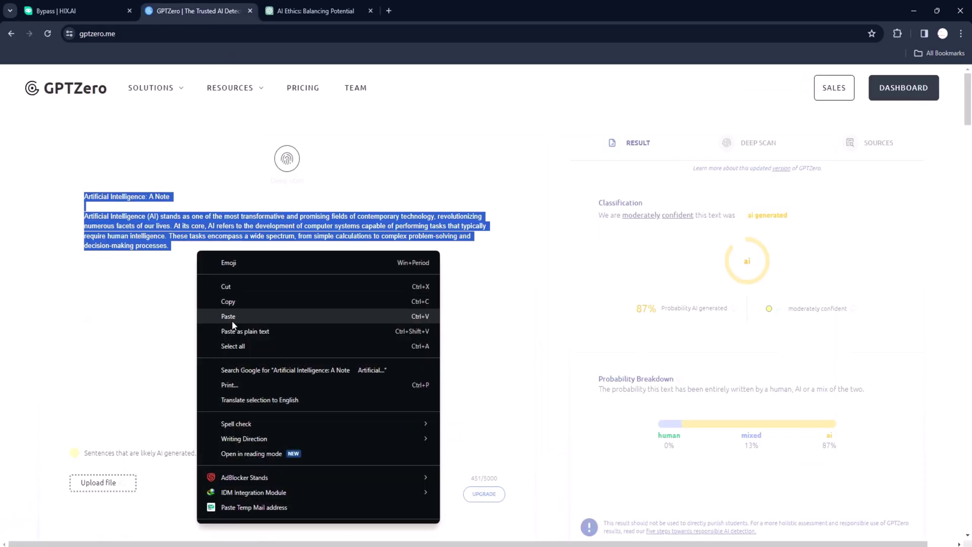
click(232, 334)
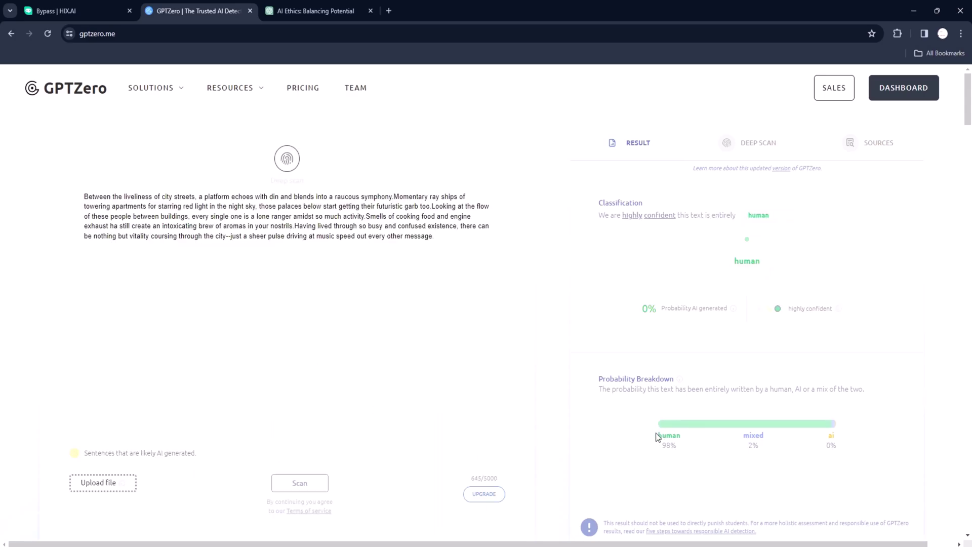
drag(656, 434, 801, 457)
click(840, 454)
- Search Google for hixbypass and open the HIX Bypass result
mouse_move(968, 111)
mouse_down()
mouse_move(970, 253)
mouse_move(970, 125)
mouse_up()
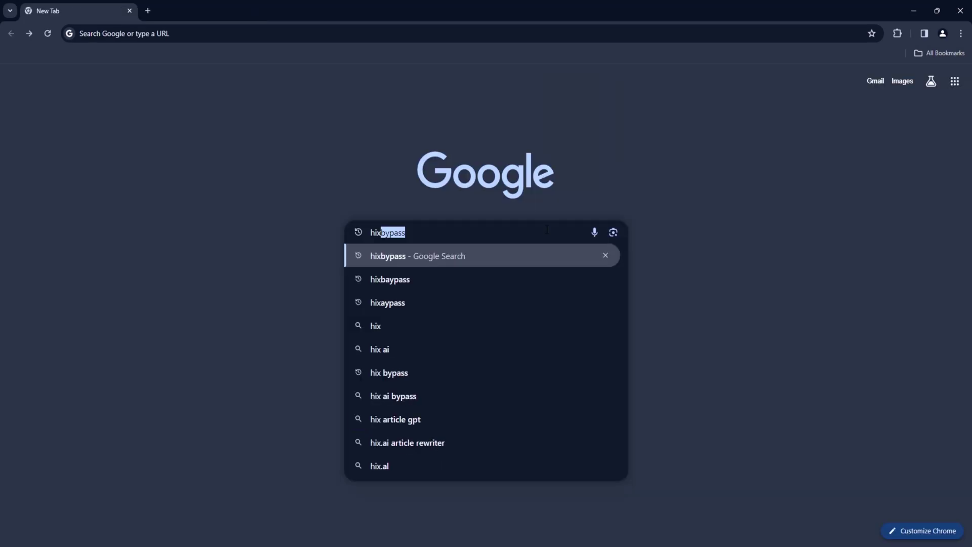
text(bypass)
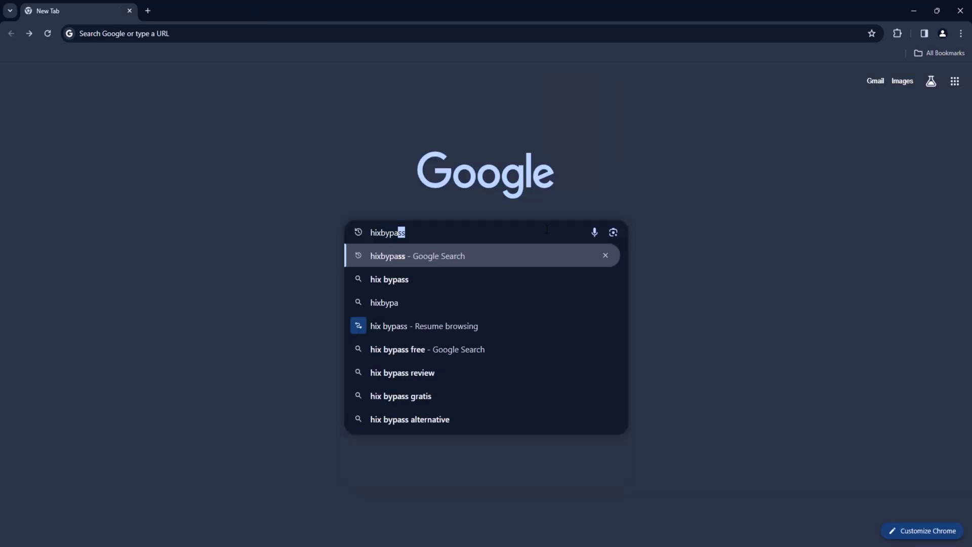
key(Return)
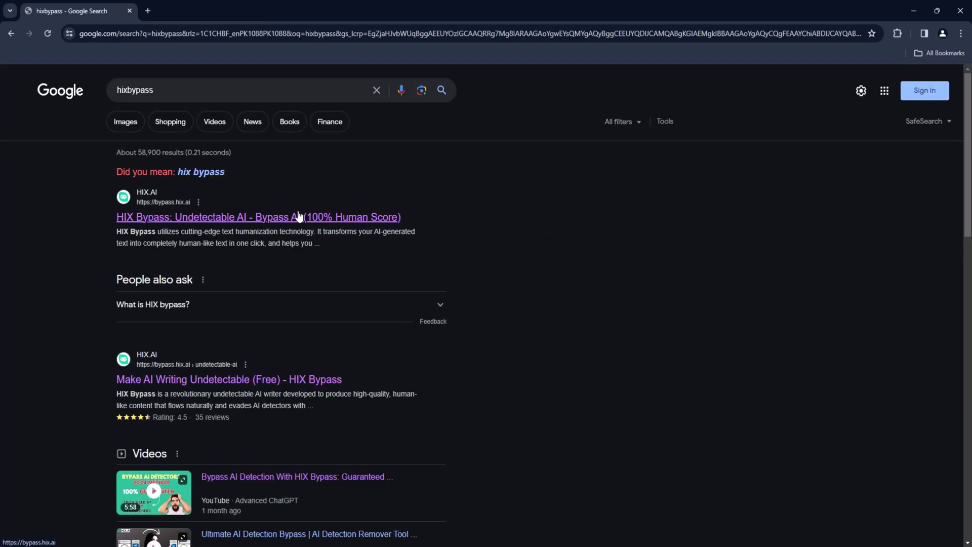
click(298, 216)
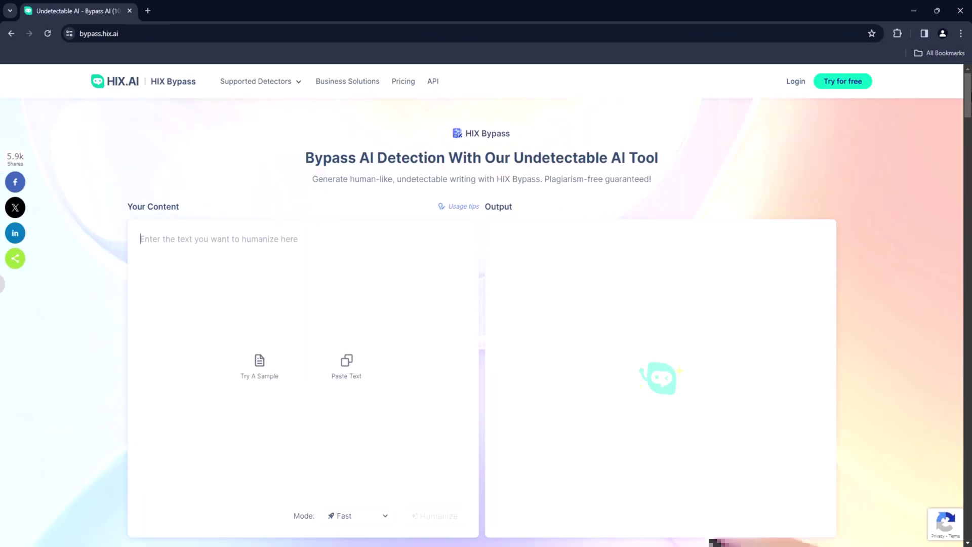
- Browse the landing page's before-and-after detection examples and choose Try for free
scroll(482, 322, down, 15)
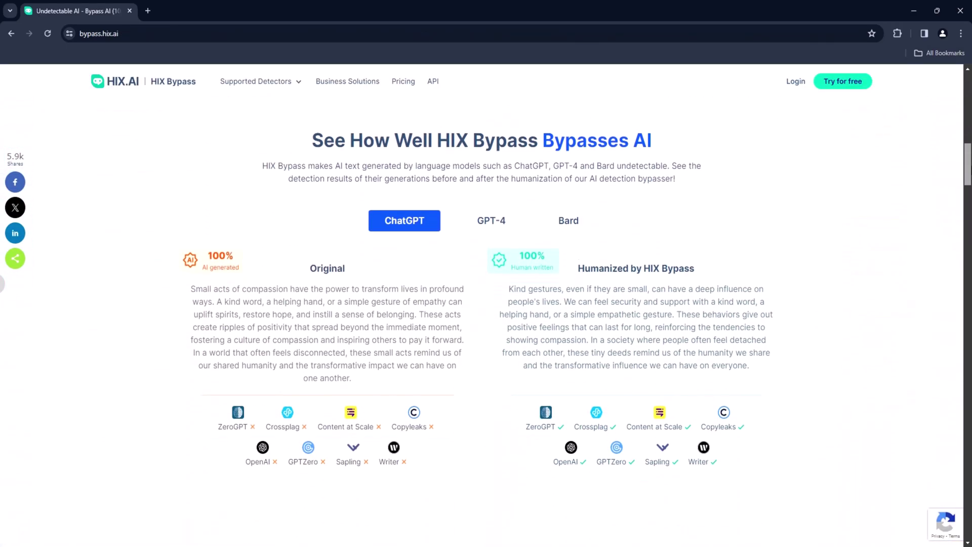
scroll(495, 297, down, 13)
scroll(501, 400, up, 20)
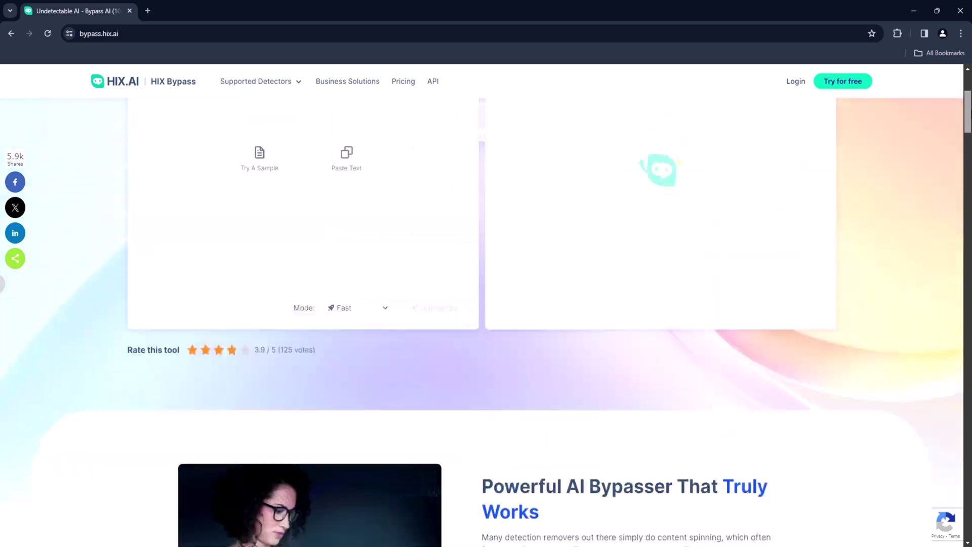
scroll(481, 304, up, 3)
click(843, 86)
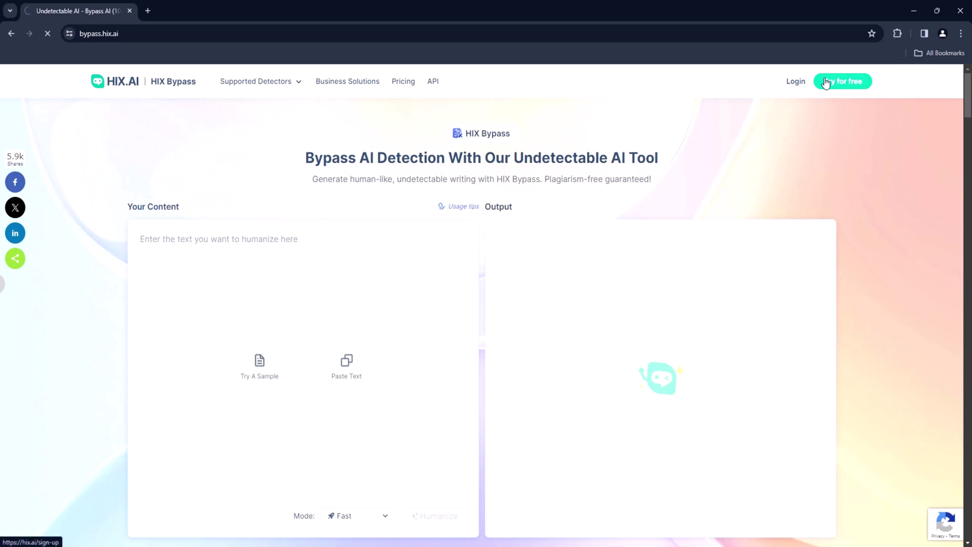
- Create a HIX Bypass account using Continue with Google
click(826, 82)
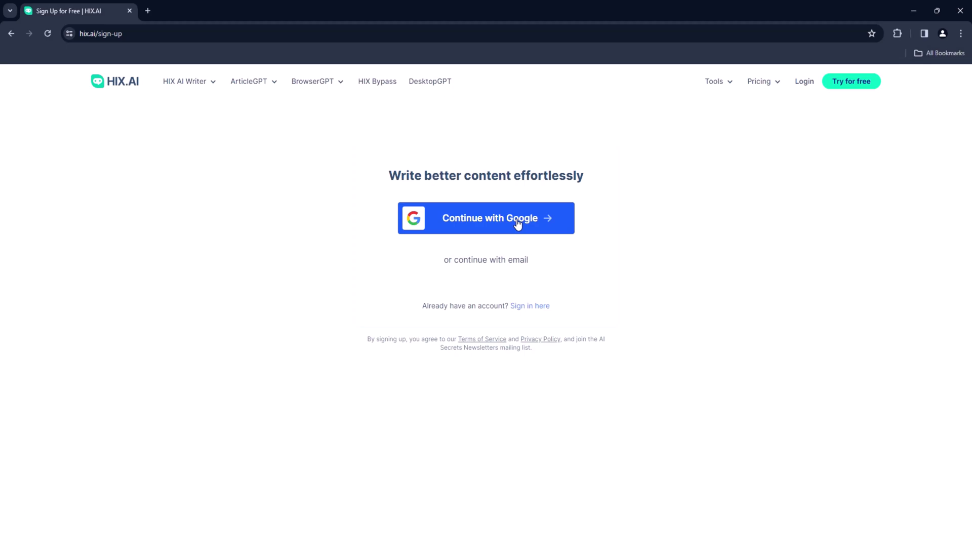
click(518, 222)
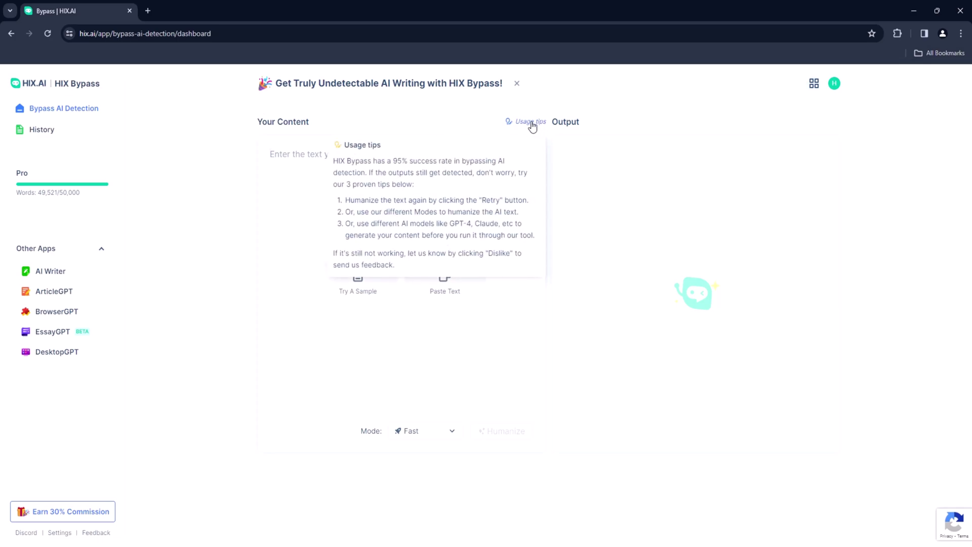
mouse_move(540, 125)
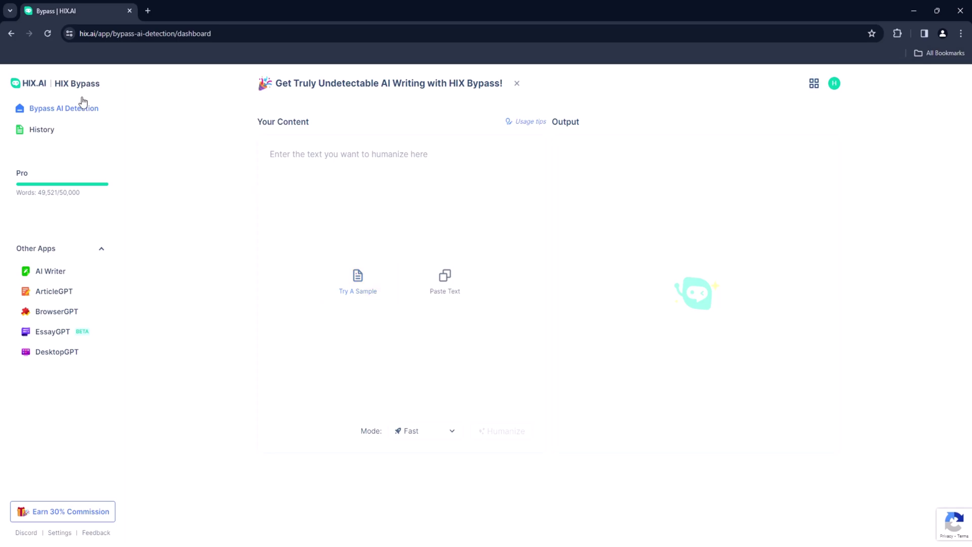
- Search for chatgpt in a new tab and open the official ChatGPT site
click(150, 11)
click(184, 31)
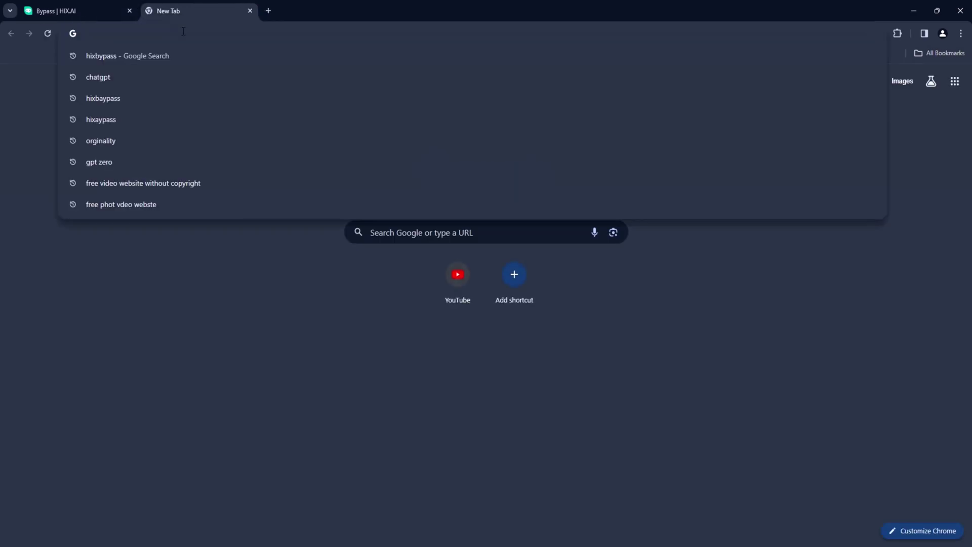
text(chat)
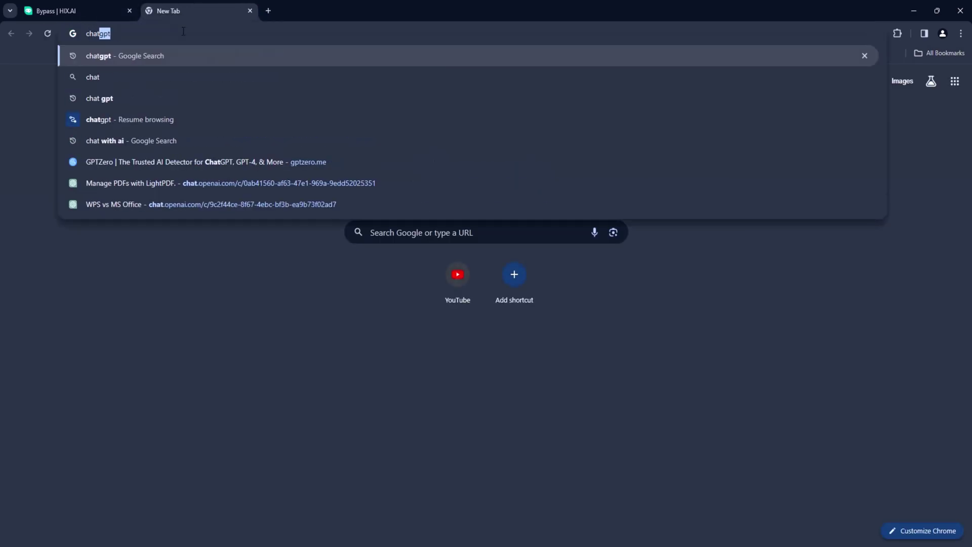
text(gpt)
key(Return)
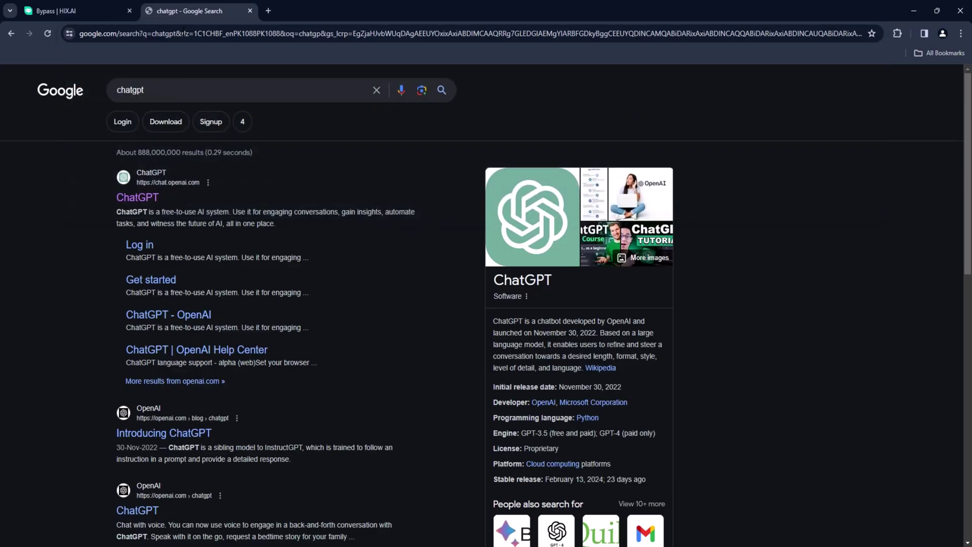
click(134, 195)
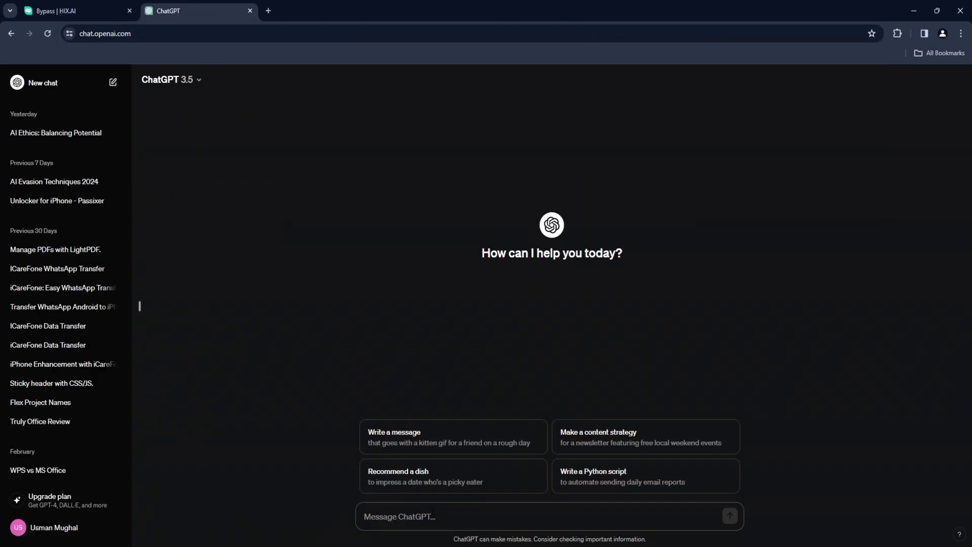
- Paste the artificial intelligence note prompt into ChatGPT and send it
right_click(436, 516)
click(478, 354)
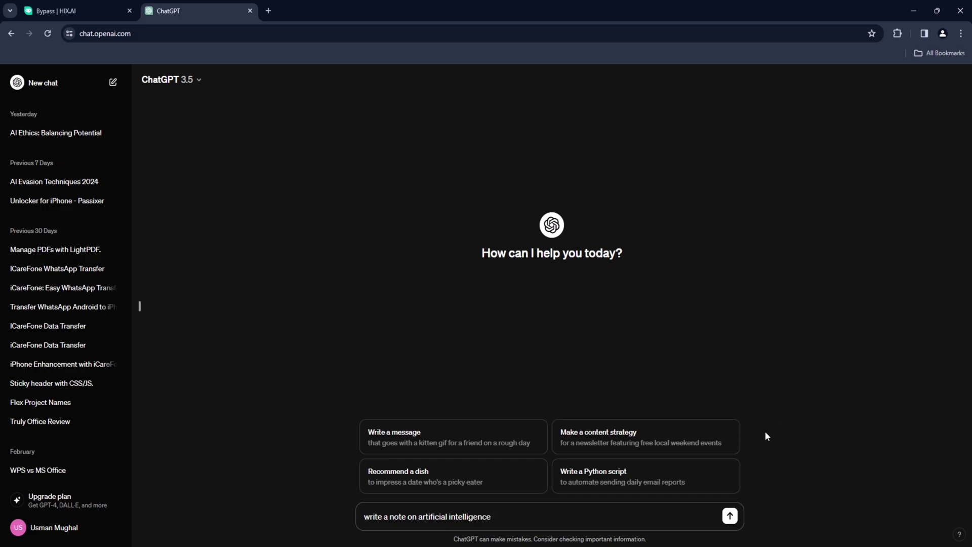
click(729, 516)
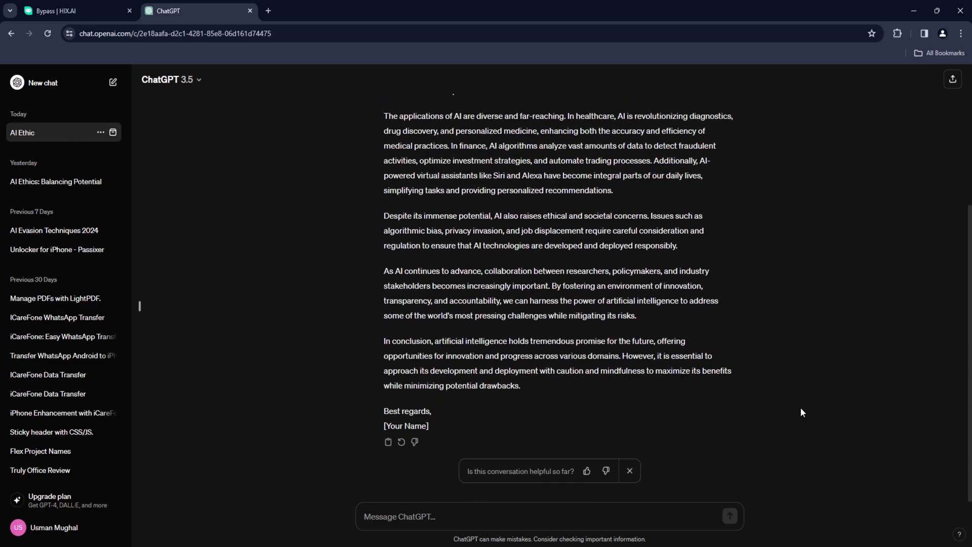
- Copy the first two paragraphs of ChatGPT's reply
drag(384, 198, 593, 289)
right_click(597, 273)
click(621, 280)
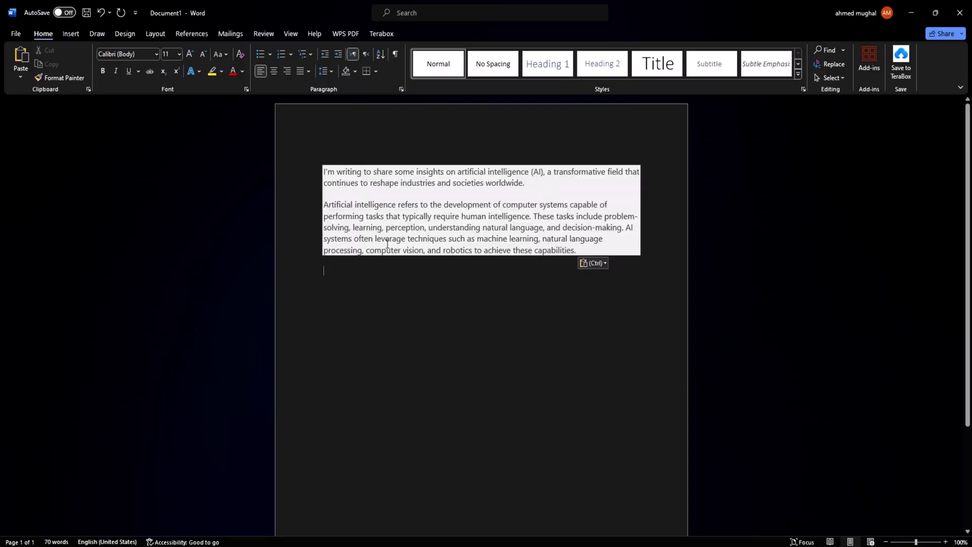
- Save the Word document under the name 'ai' via Save As and Browse
click(18, 34)
click(44, 193)
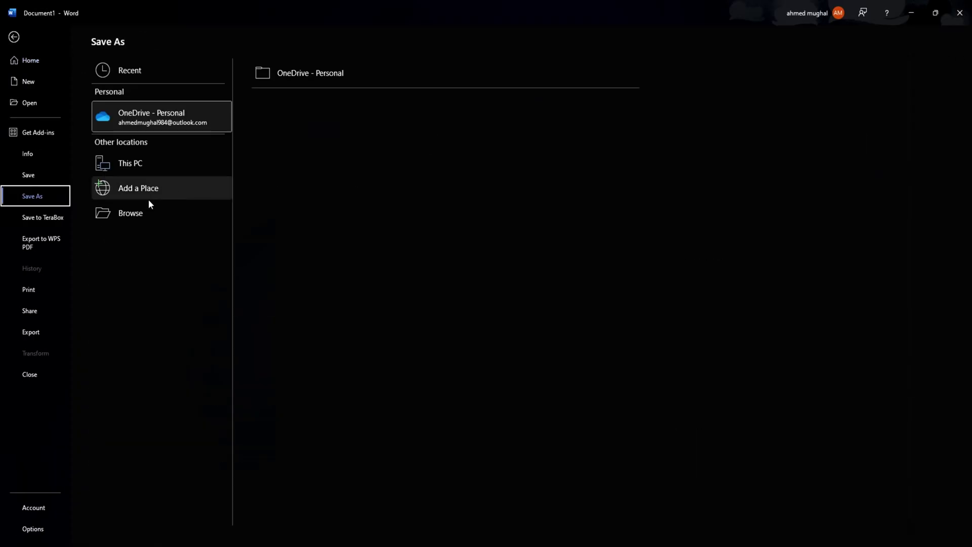
click(147, 211)
text(ai)
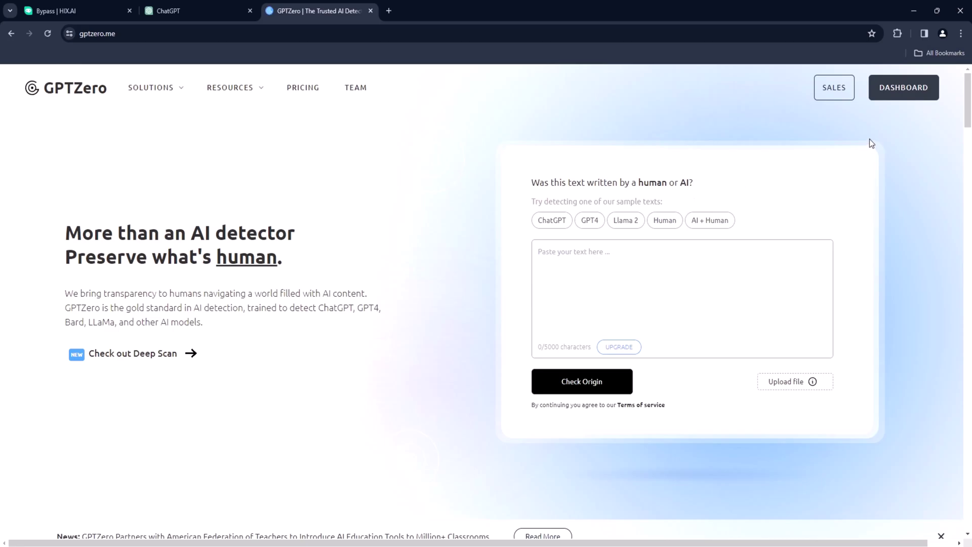
- Upload Ai.docx to the GPTZero dashboard and run the AI detection scan
click(926, 89)
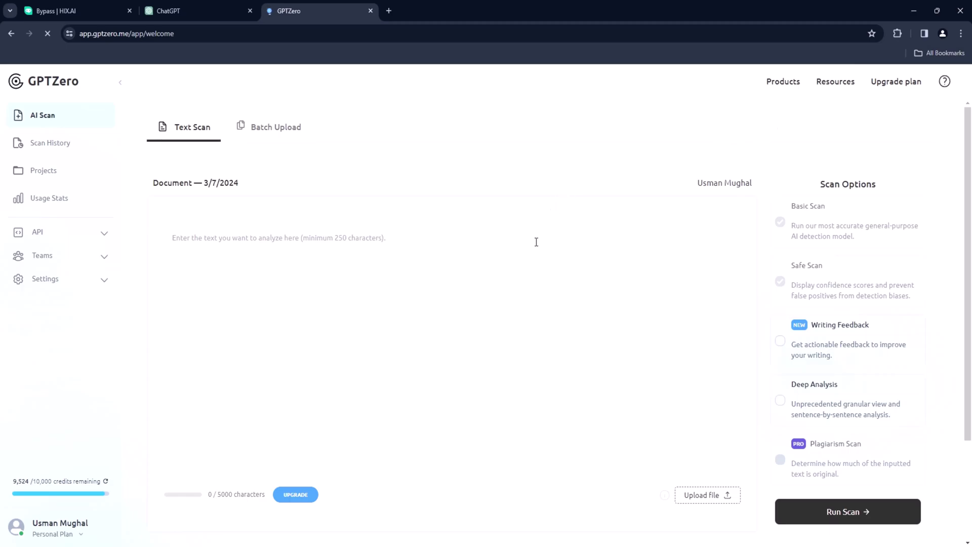
click(719, 495)
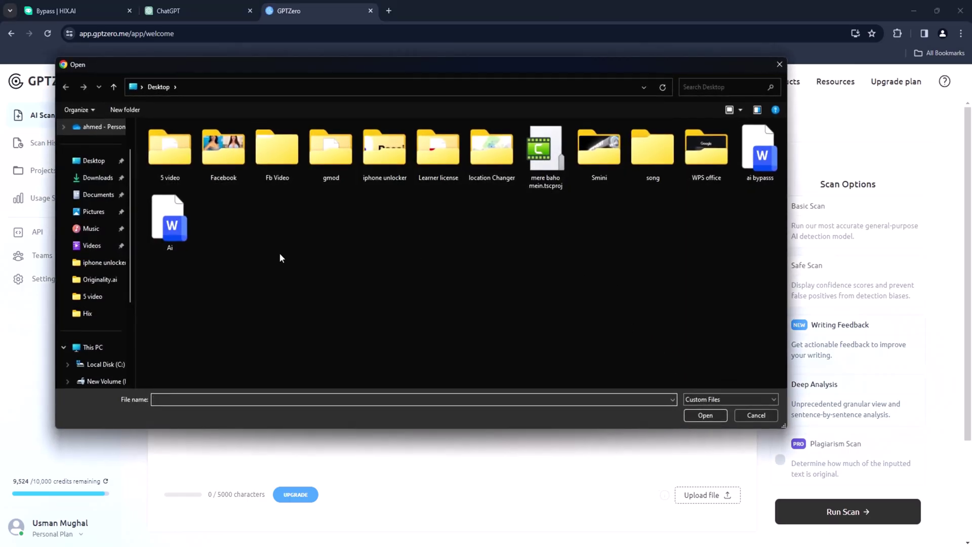
click(175, 228)
click(706, 415)
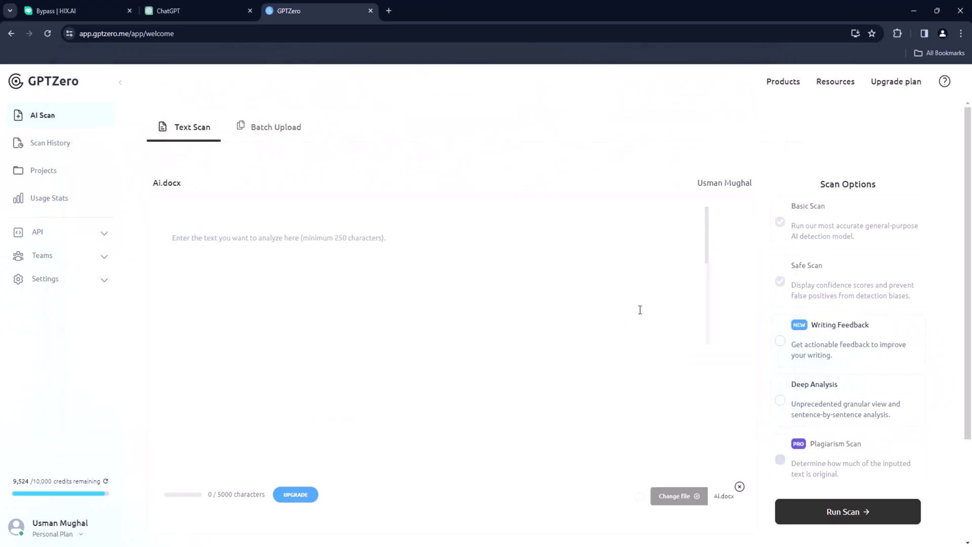
click(857, 523)
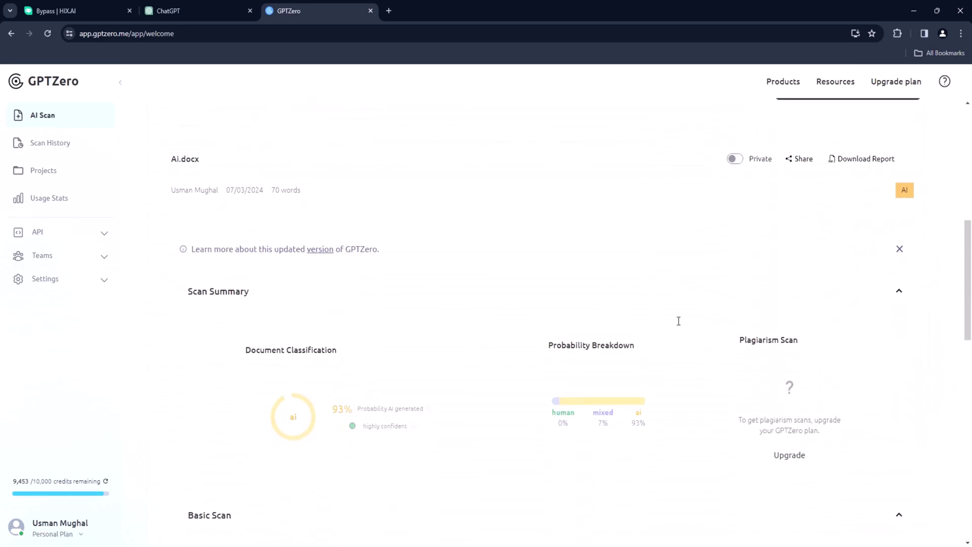
- Select the human, mixed and AI percentages of the 93% AI result
scroll(676, 325, down, 3)
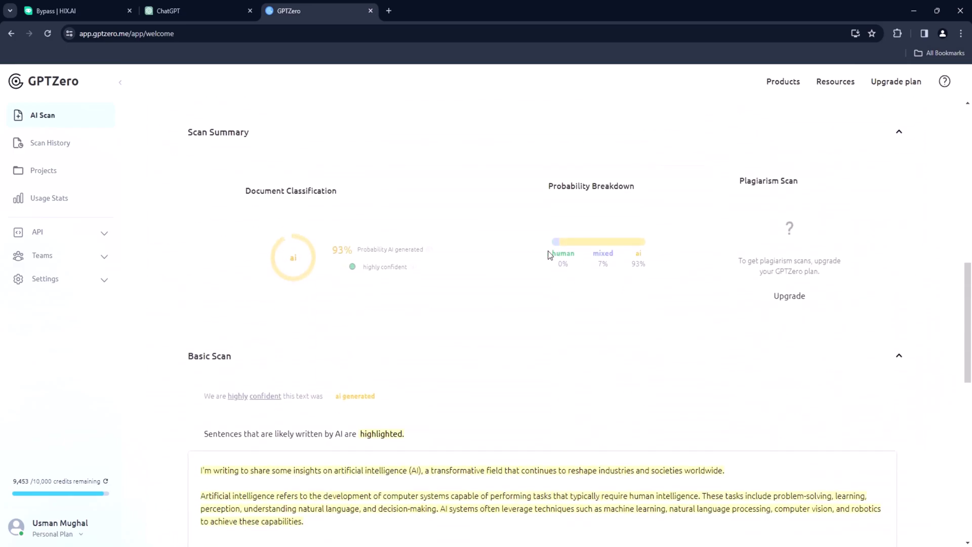
drag(548, 251, 650, 268)
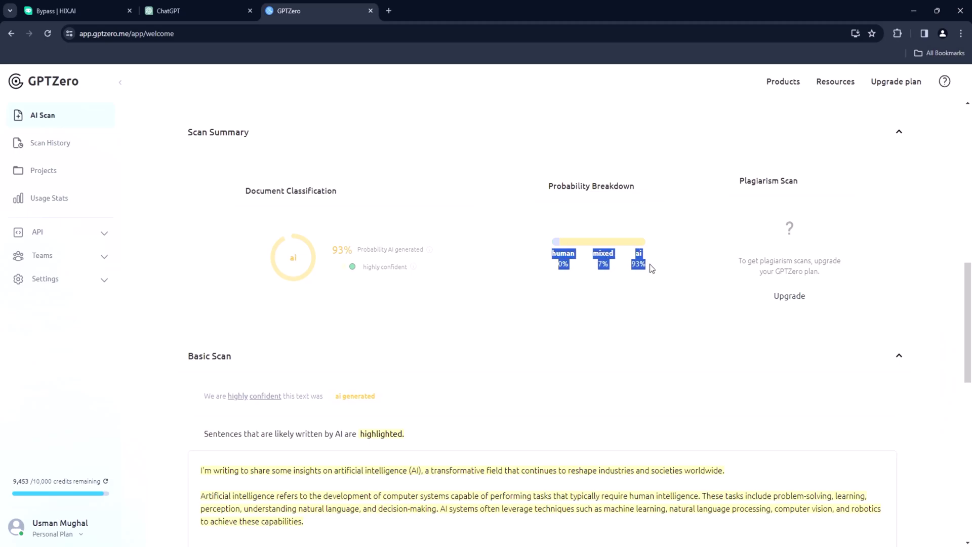
key(ctrl+1)
right_click(337, 152)
- Paste the two 72-word AI paragraphs into Your Content and humanize them in Fast mode
click(381, 253)
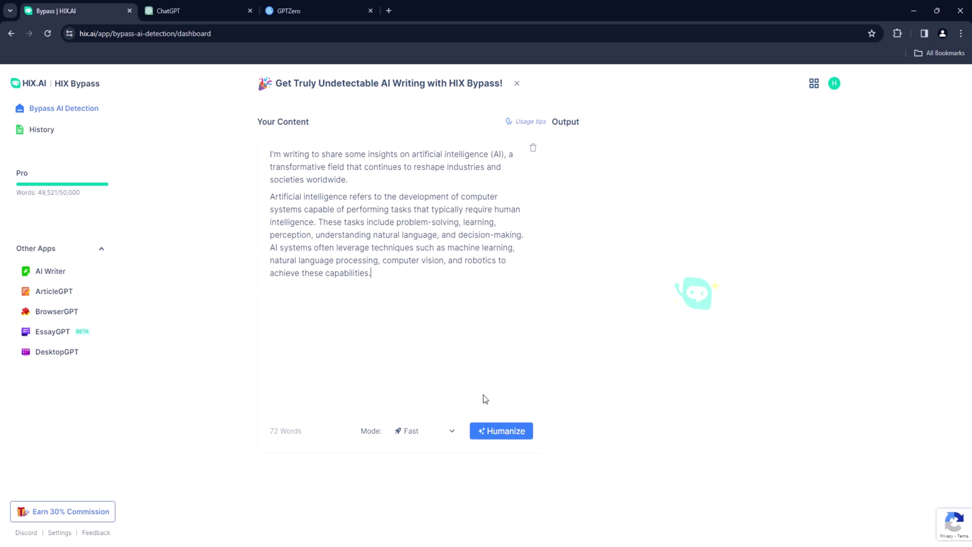
click(453, 436)
click(508, 437)
click(509, 436)
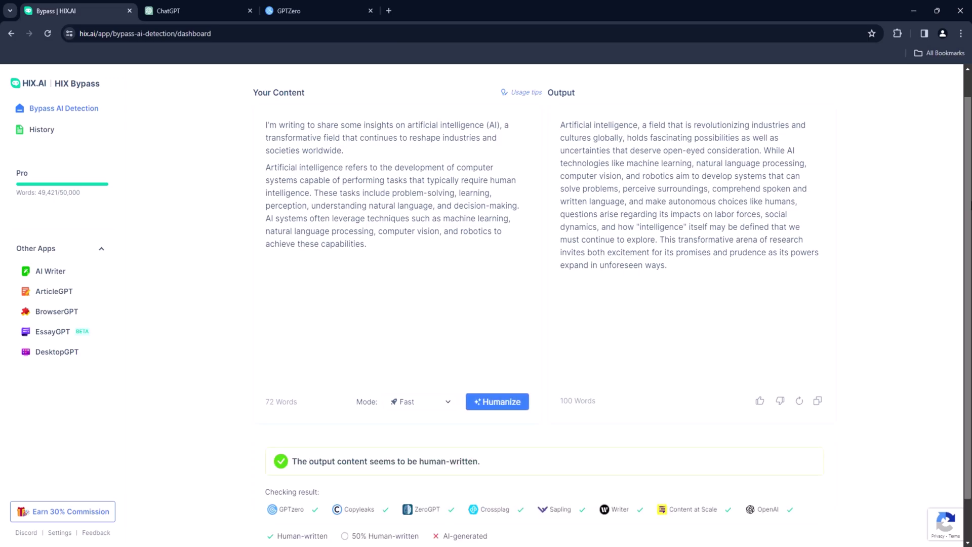
- Review the detector check rating the 100-word output human-written
scroll(781, 376, down, 1)
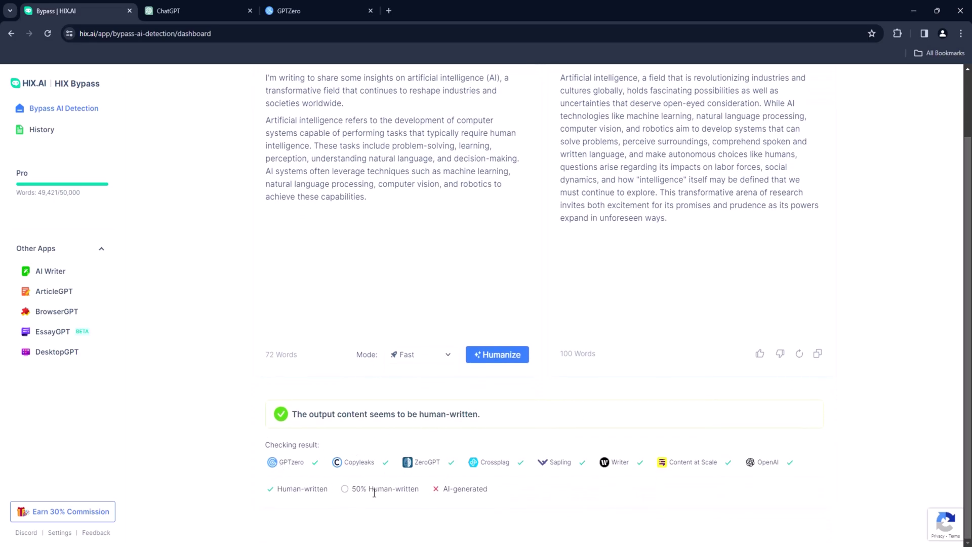
drag(502, 496, 267, 499)
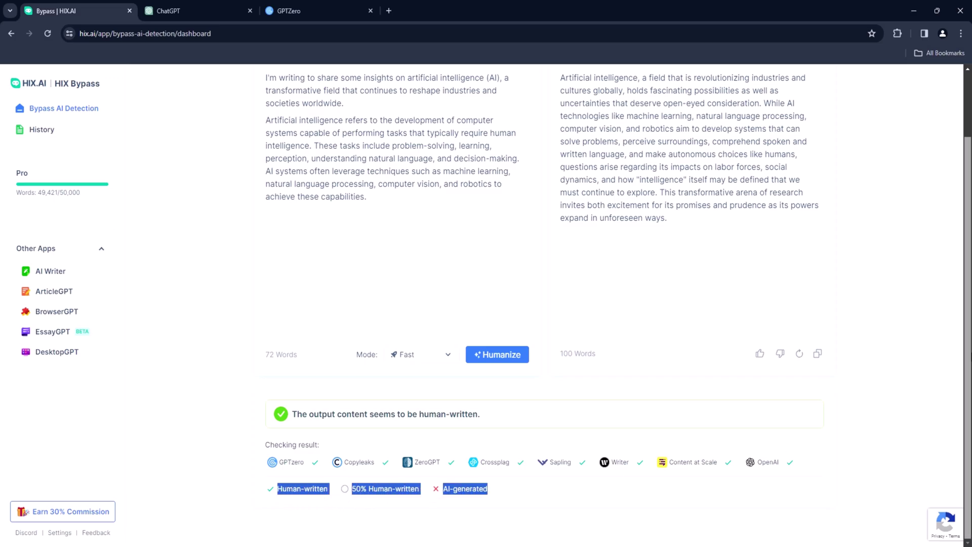
scroll(462, 492, up, 2)
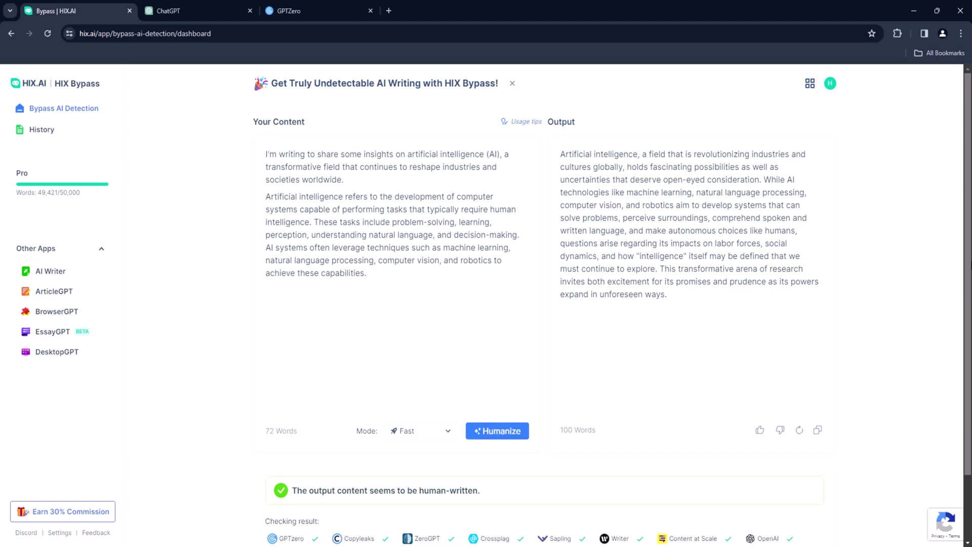
- Copy the humanized output and paste it into GPTZero's AI scan text box
click(818, 431)
click(289, 11)
click(51, 143)
click(50, 116)
click(310, 256)
right_click(310, 256)
click(347, 361)
- Scan the pasted 109-word text, getting 0% AI and 72% human
click(847, 512)
scroll(961, 328, down, 10)
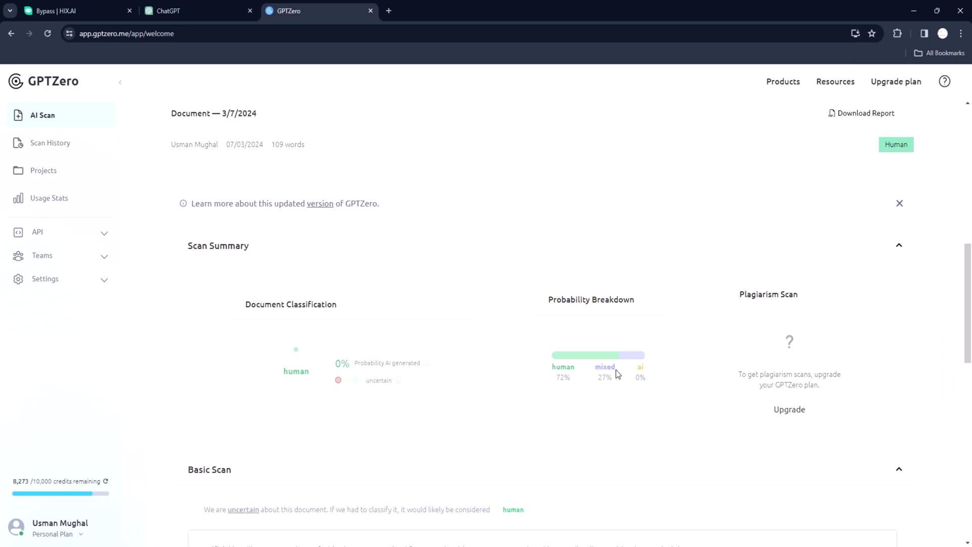
scroll(619, 372, down, 6)
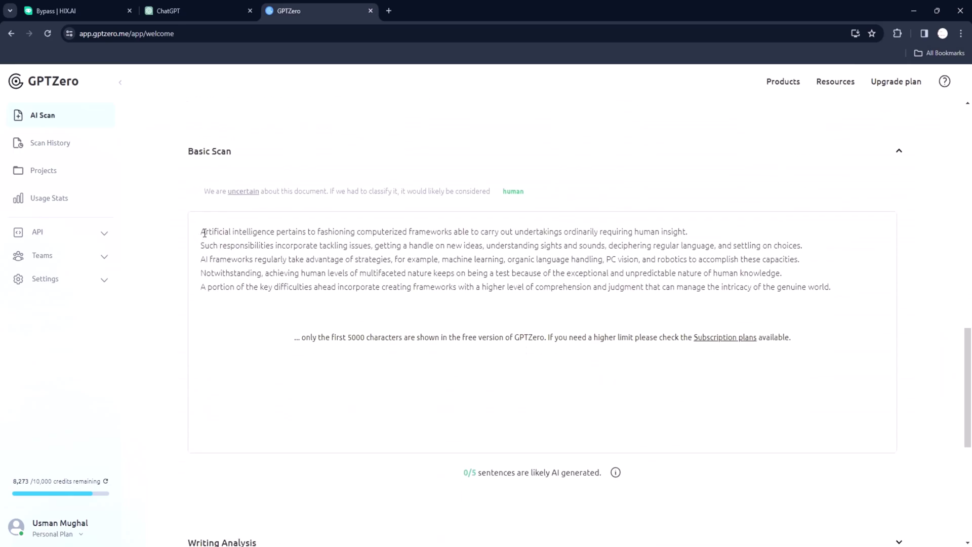
drag(200, 231, 802, 304)
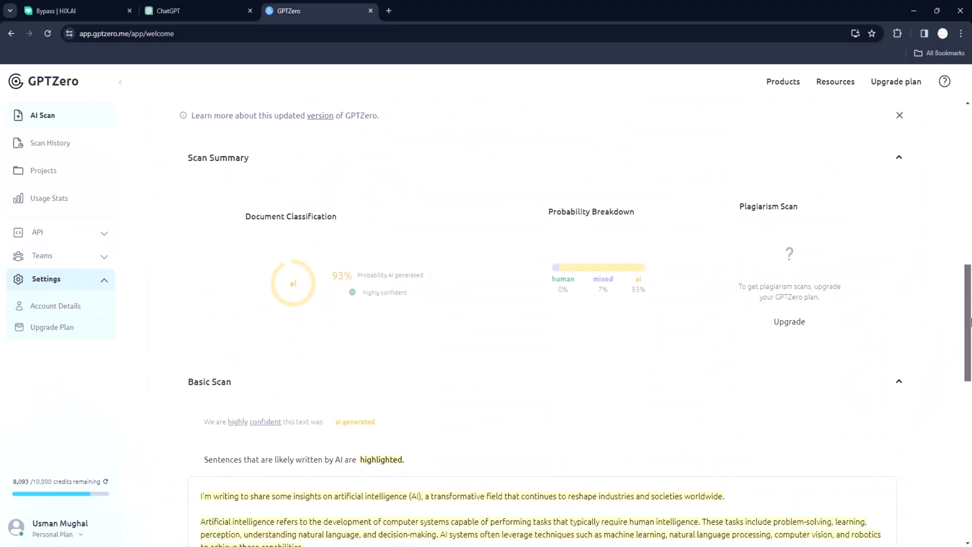
drag(342, 429, 196, 361)
drag(548, 147, 654, 163)
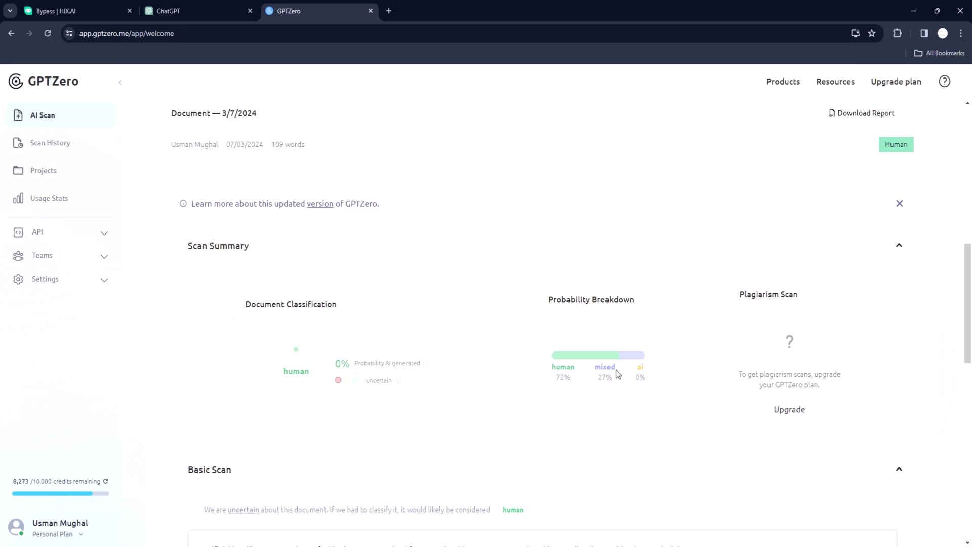
scroll(619, 370, down, 6)
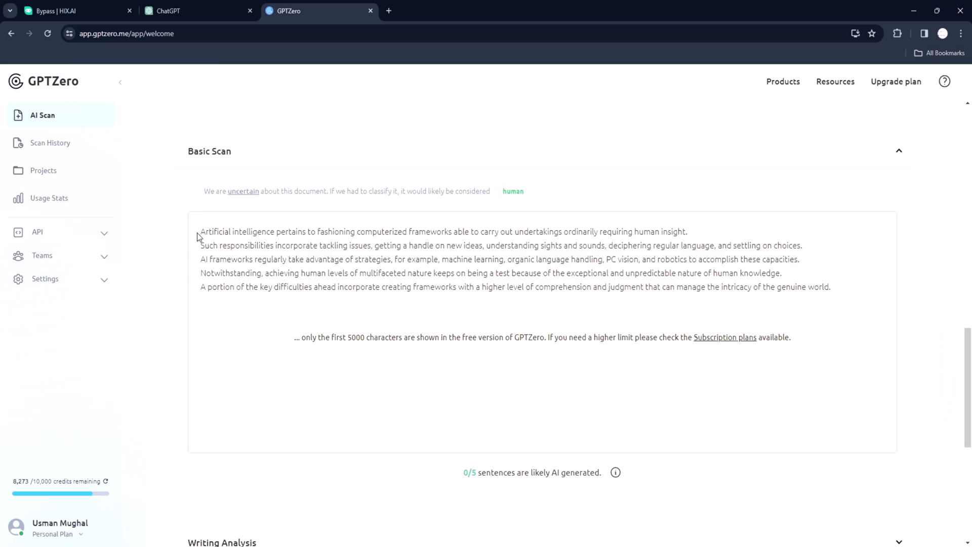
drag(199, 236, 798, 306)
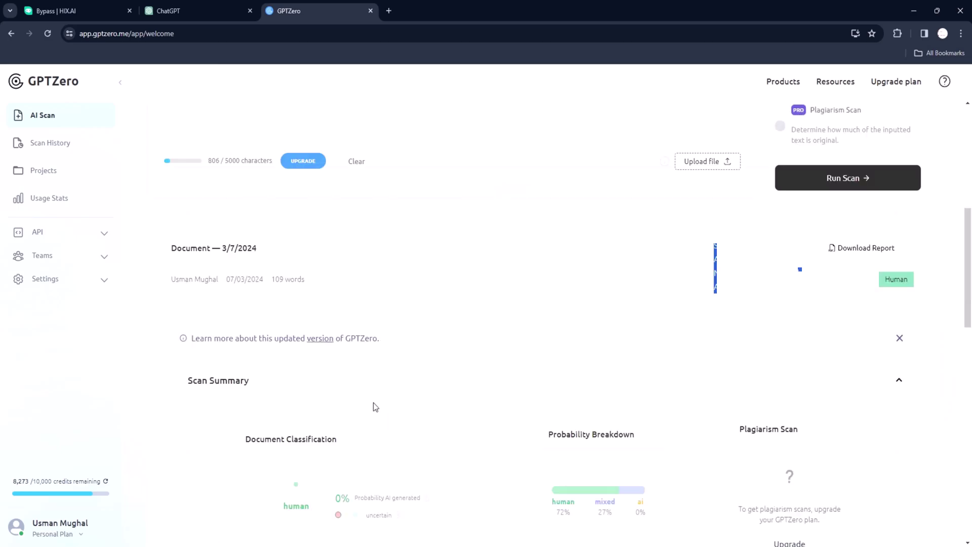
- Return to HIX Bypass and review the Checking result showing all eight detectors rate it human
click(76, 11)
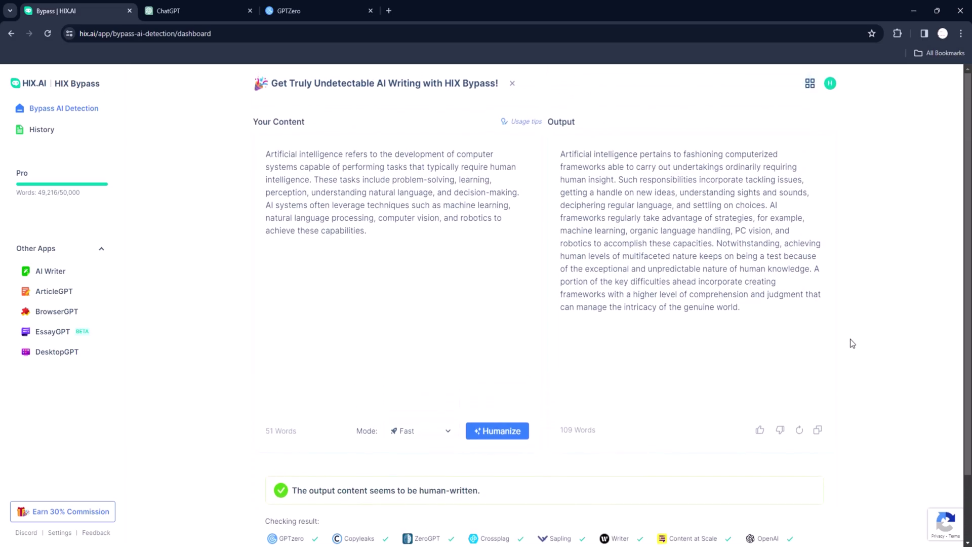
scroll(852, 377, down, 2)
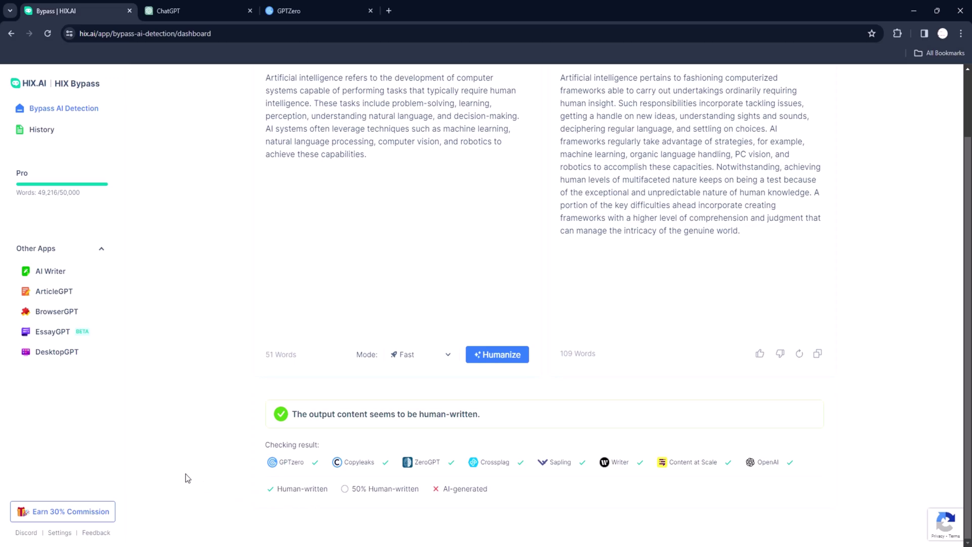
drag(264, 448, 801, 462)
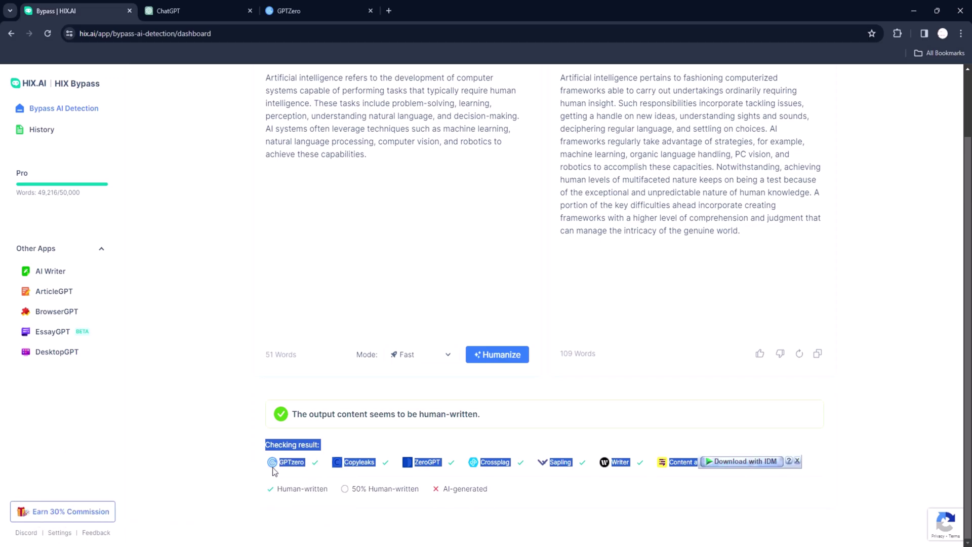
click(279, 467)
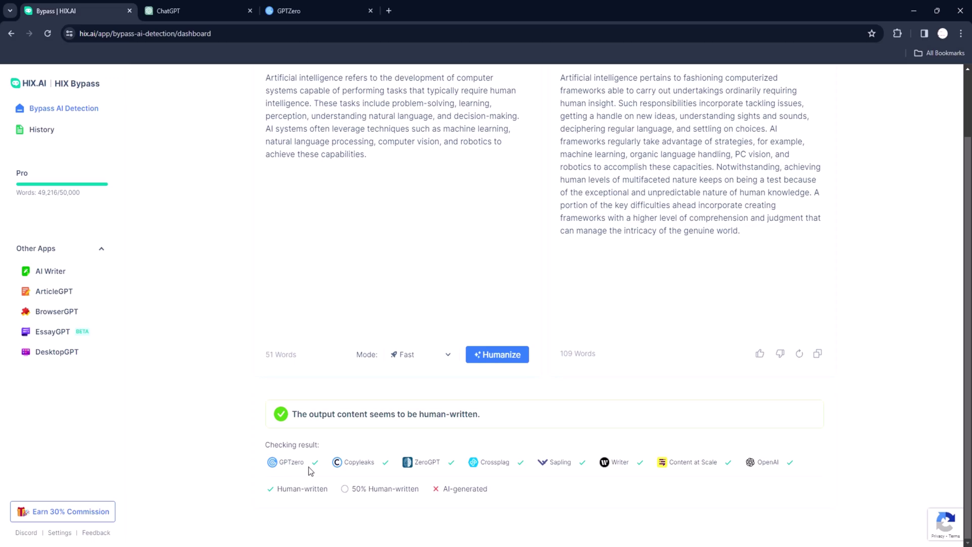